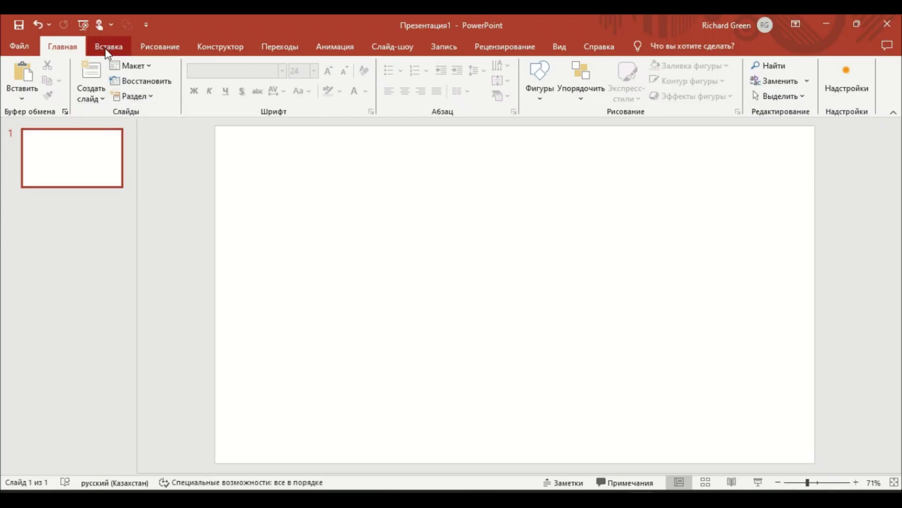
On the new blank presentation, bring up the Insert (Вставка) tab.
left_click(108, 47)
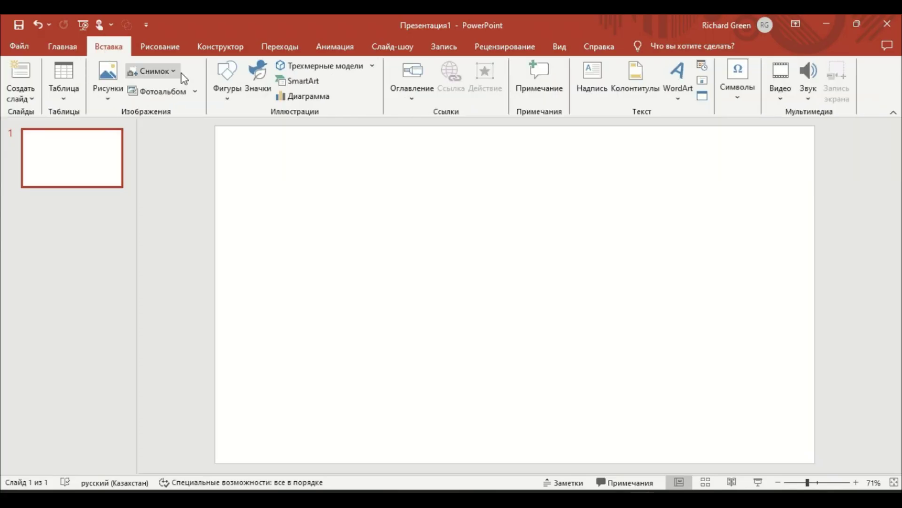
Draw a blue pentagon arrow and shift it toward the slide's left edge.
left_click(227, 91)
left_click(298, 305)
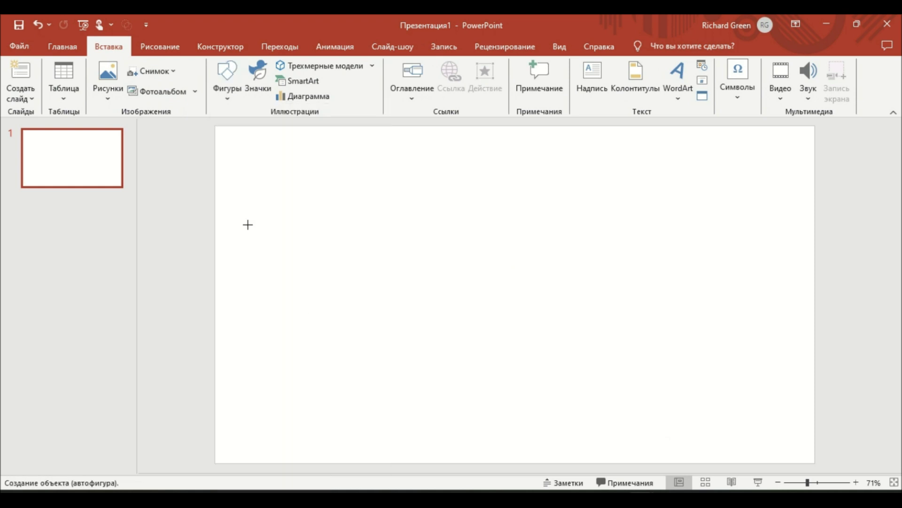
left_click_drag(242, 215, 444, 350)
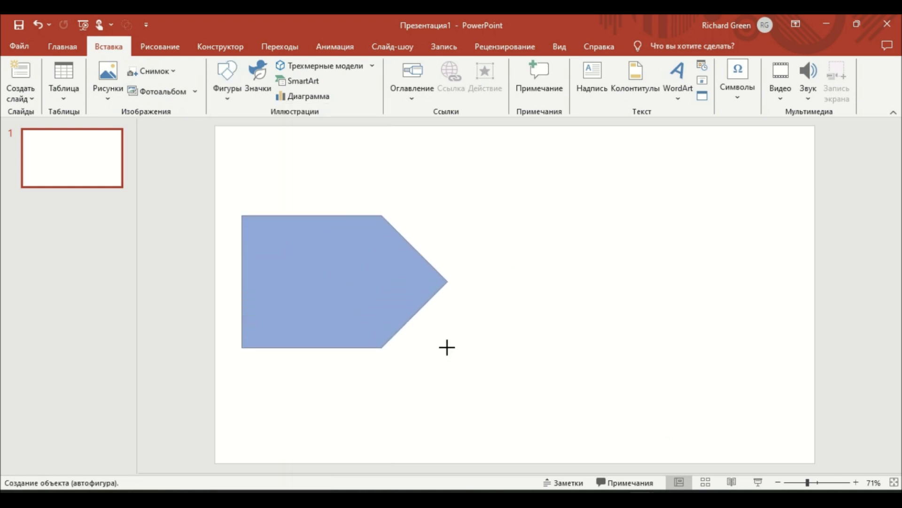
left_click_drag(444, 350, 457, 355)
mouse_move(341, 288)
left_mouse_down()
mouse_move(323, 302)
mouse_move(314, 295)
left_mouse_up()
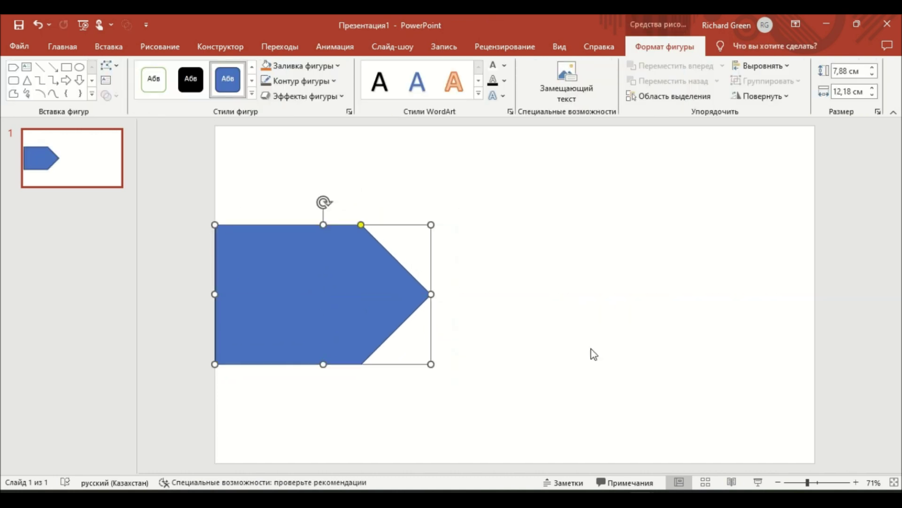
Duplicate the arrow, stretch the copy to full slide height, and send it behind, aligned left.
key("ctrl+d")
mouse_move(438, 231)
left_mouse_down()
mouse_move(562, 127)
mouse_move(554, 133)
left_mouse_up()
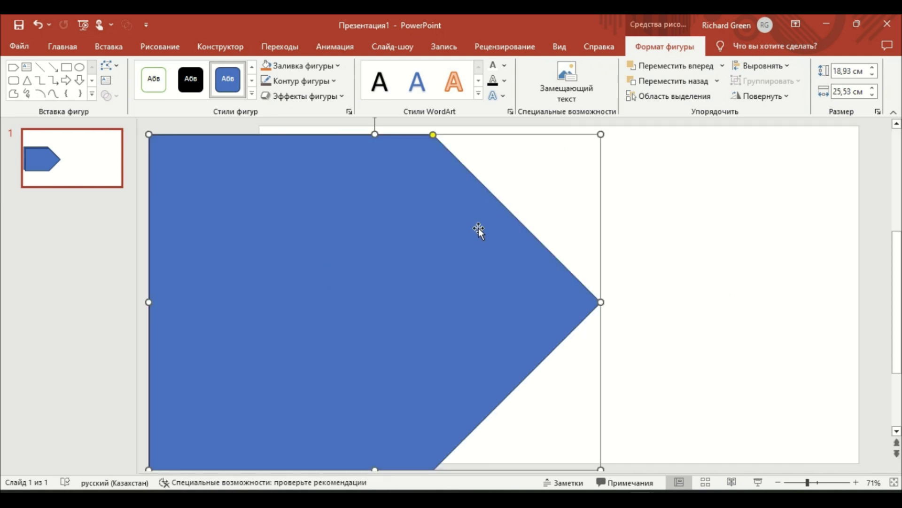
left_click_drag(596, 461, 604, 463)
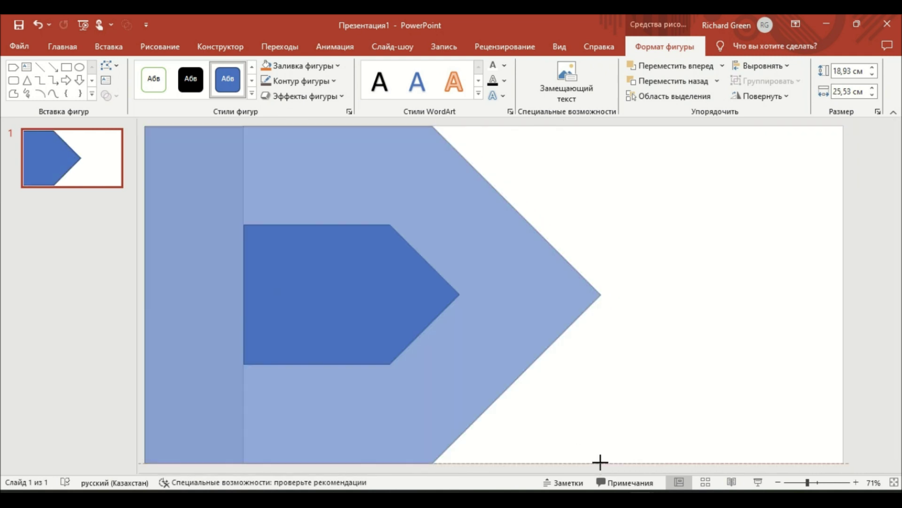
left_click_drag(605, 126, 609, 124)
left_click(665, 81)
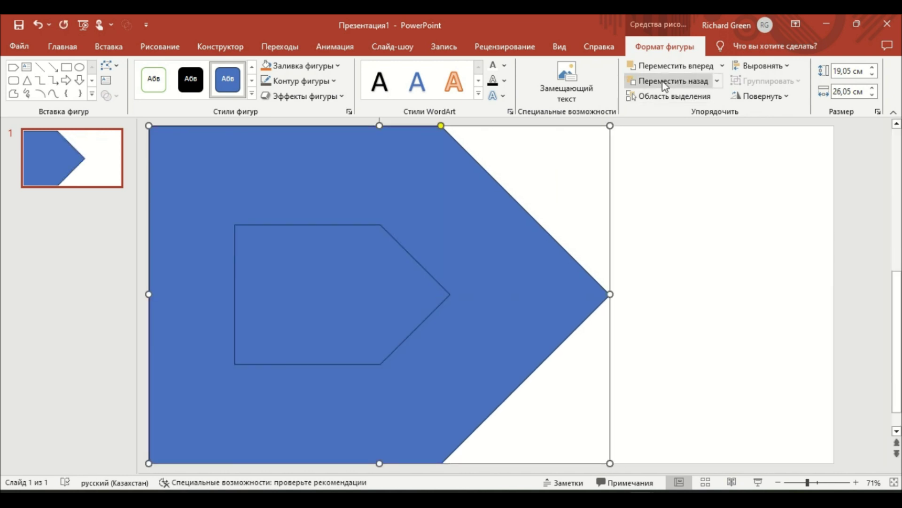
left_click_drag(535, 318, 563, 318)
left_click_drag(156, 295, 214, 295)
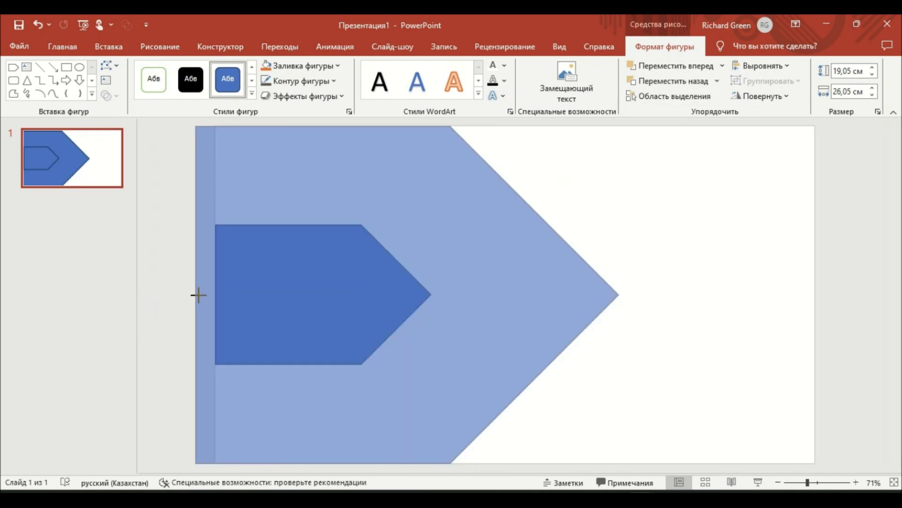
Remove the outlines from both arrows, then select the large arrow alone.
left_click(722, 282)
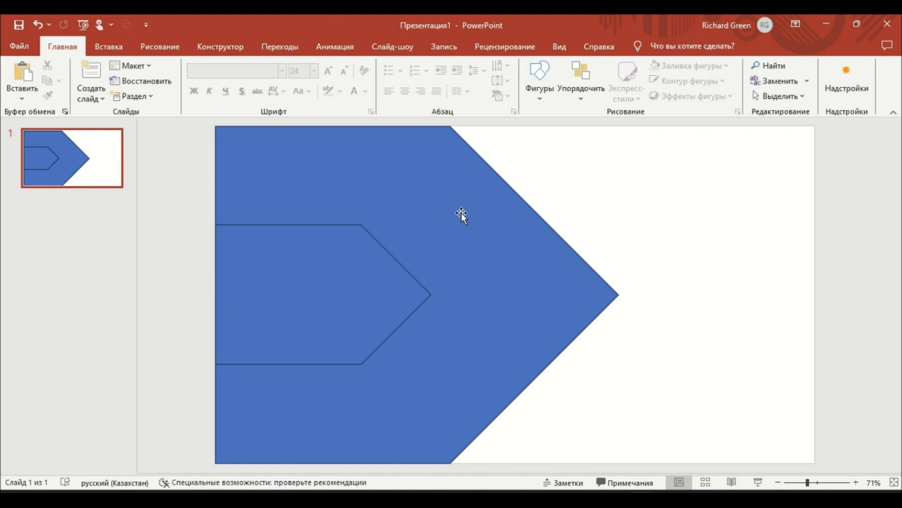
left_click(397, 249)
left_click(337, 276, "shift")
left_click(305, 81)
left_click(295, 194)
left_click(666, 227)
left_click(513, 273)
right_click(512, 273)
Fill the large arrow with the Manhattan photo from file.
left_click(553, 459)
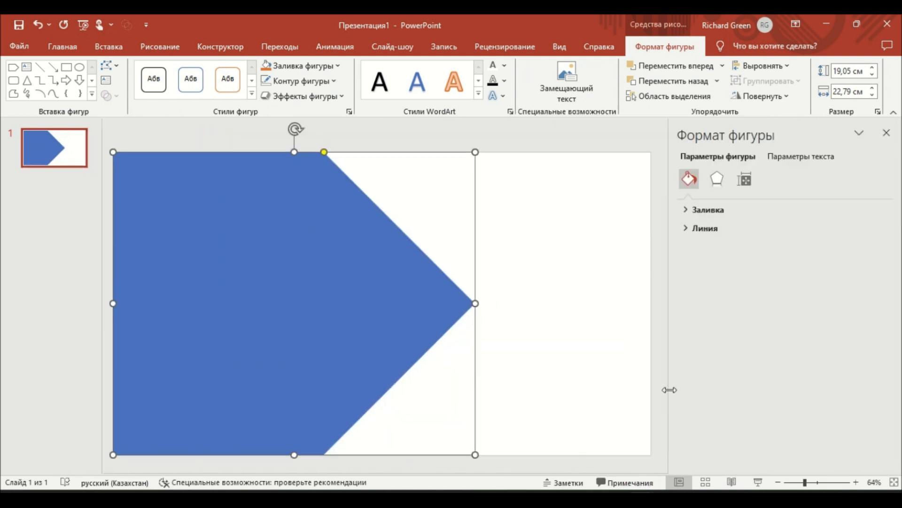
left_click(687, 208)
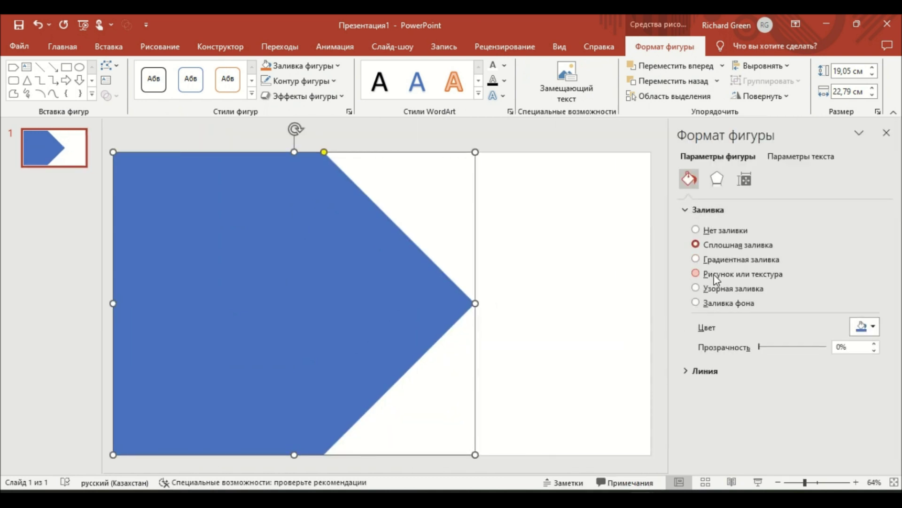
left_click(724, 273)
left_click(723, 339)
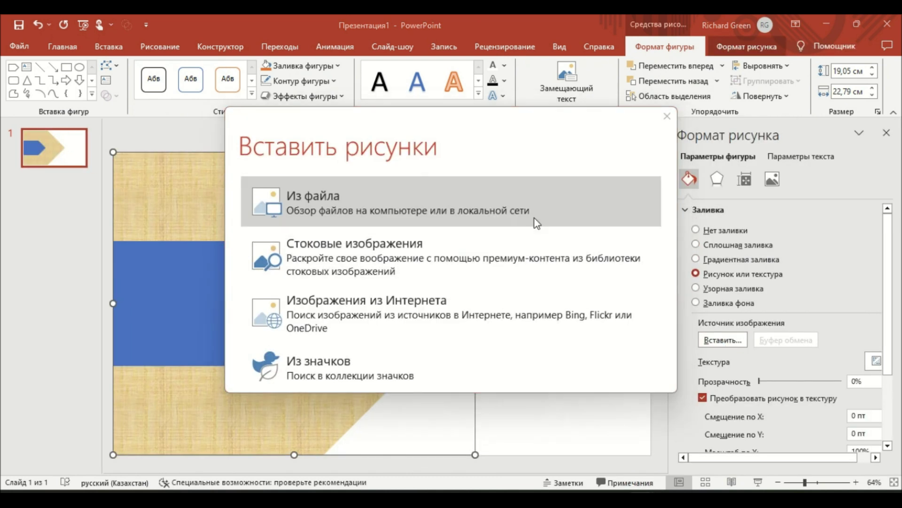
left_click(534, 219)
left_click(338, 156)
left_click(338, 303)
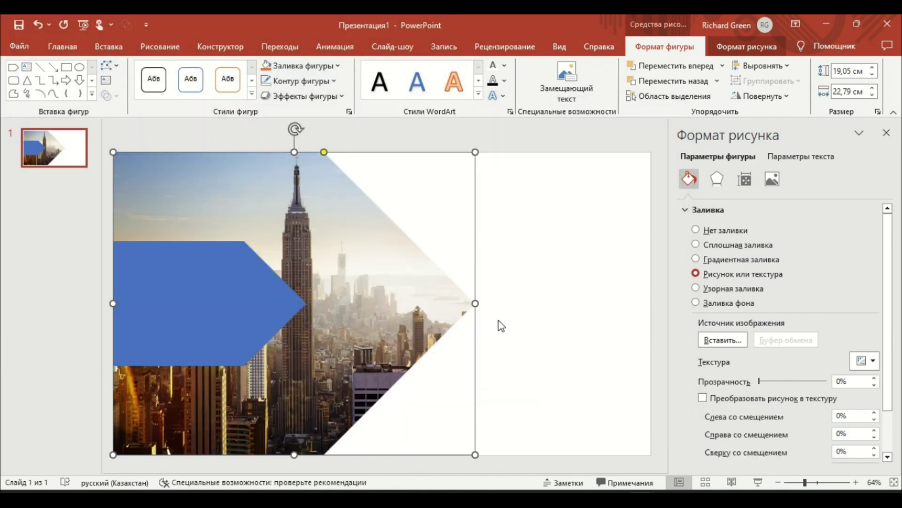
Lower the photo fill's right offset to -18%.
left_click(875, 437)
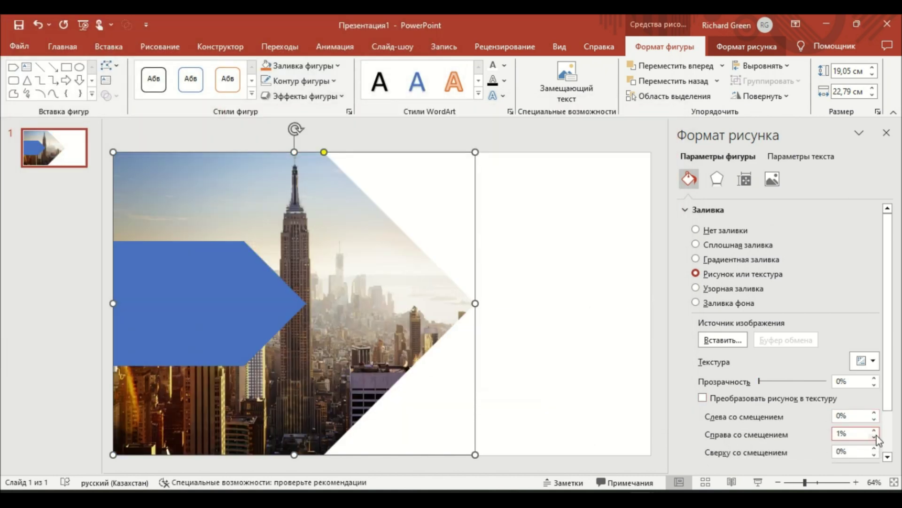
left_click(875, 436)
left_click(875, 436)
left_click(875, 436)
left_click(876, 436)
left_click(875, 436)
left_click(876, 436)
left_click(875, 436)
Recolour the small arrow with grey sampled from the photo using the eyedropper.
left_click(40, 300)
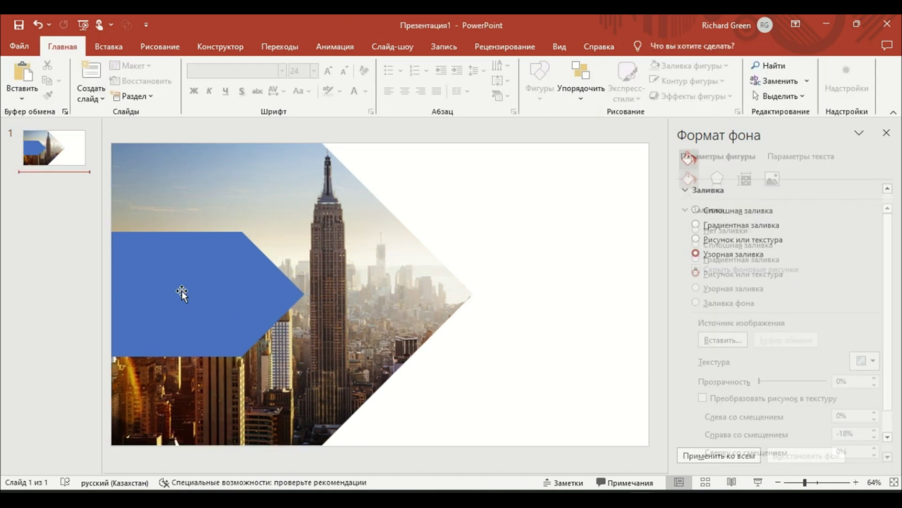
left_click(209, 316)
left_click(671, 27)
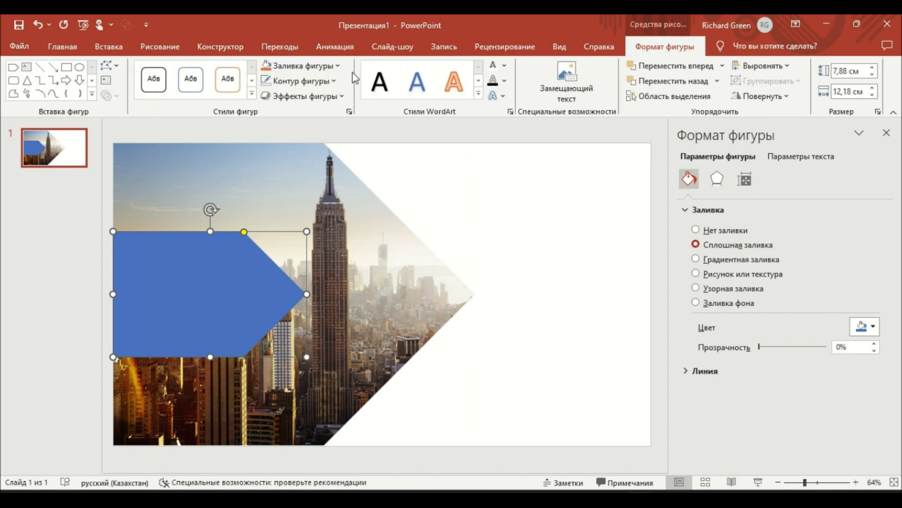
left_click(300, 65)
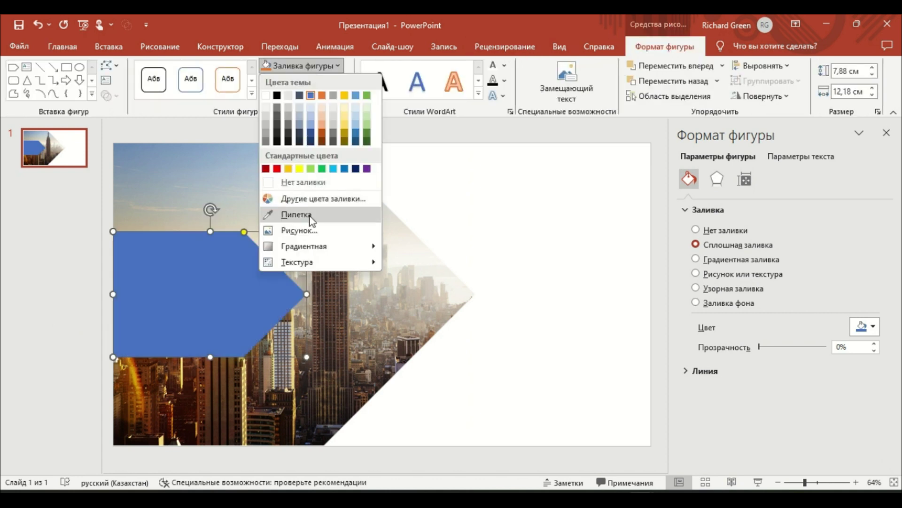
left_click(289, 214)
left_click(340, 239)
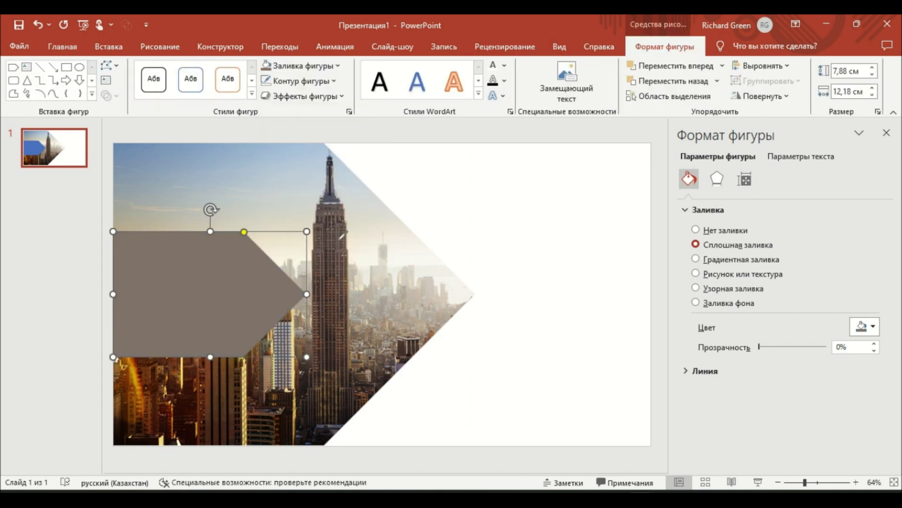
left_click(519, 269)
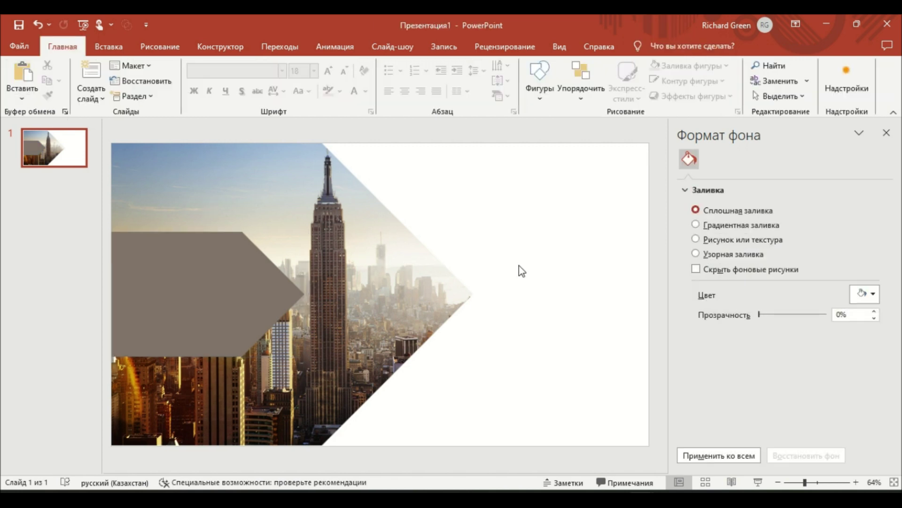
Insert the Manhattan photo behind the arrows and apply the Blur artistic effect.
left_click(104, 47)
left_click(99, 78)
left_click(139, 132)
left_click(340, 155)
left_click(331, 308)
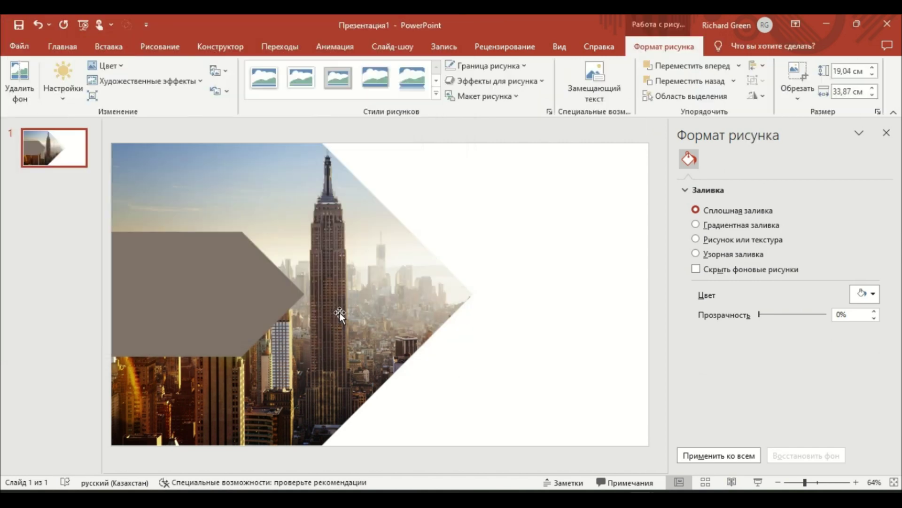
left_click(662, 81)
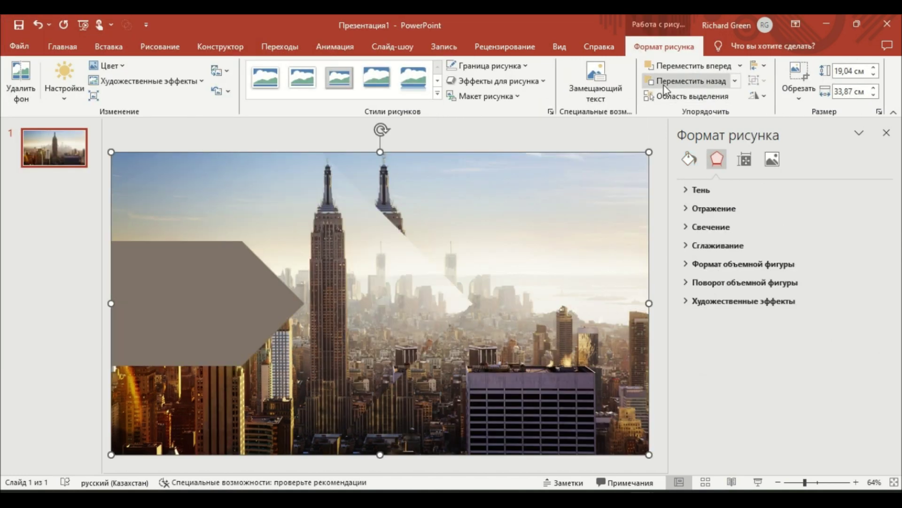
left_click(145, 81)
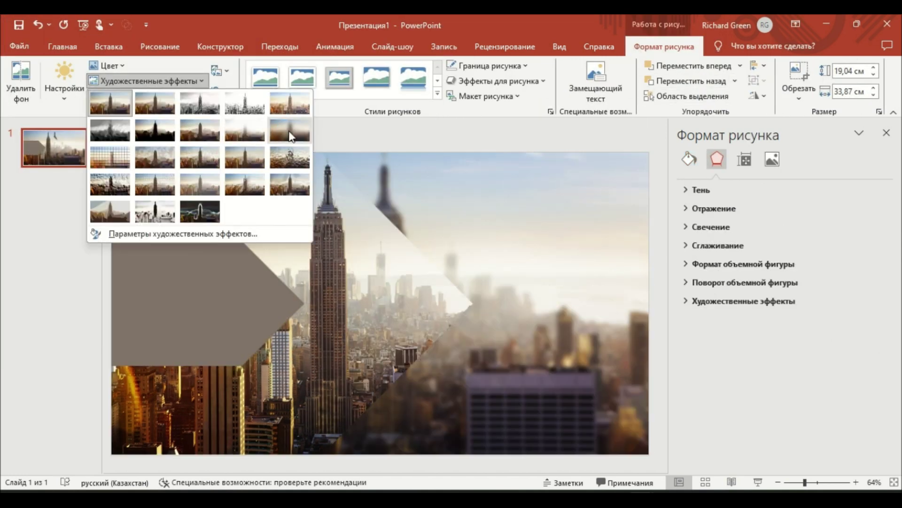
left_click(289, 134)
Give the arrow-shaped picture a thicker outline weight.
left_click(338, 272)
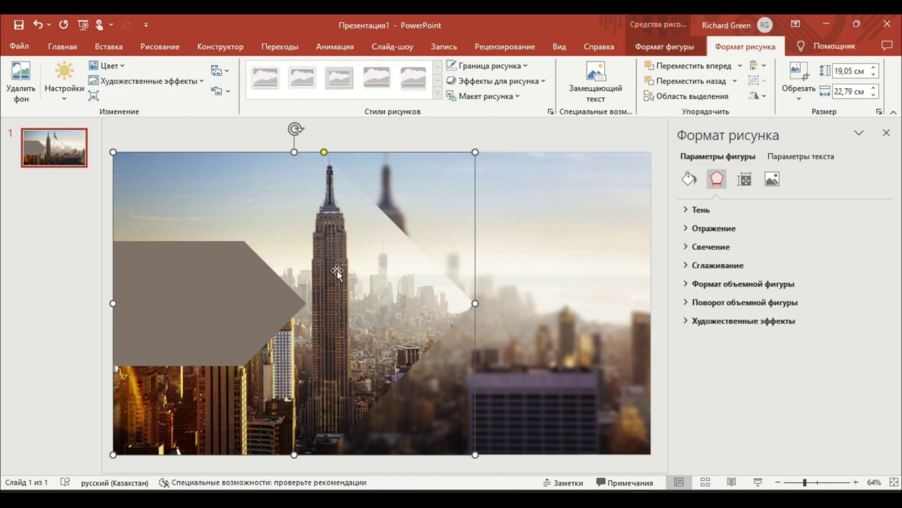
left_click(489, 66)
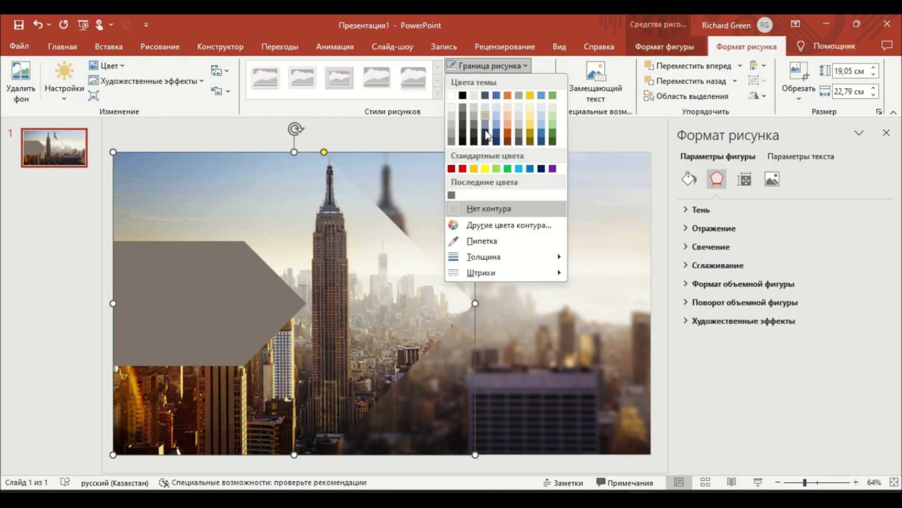
left_click(451, 199)
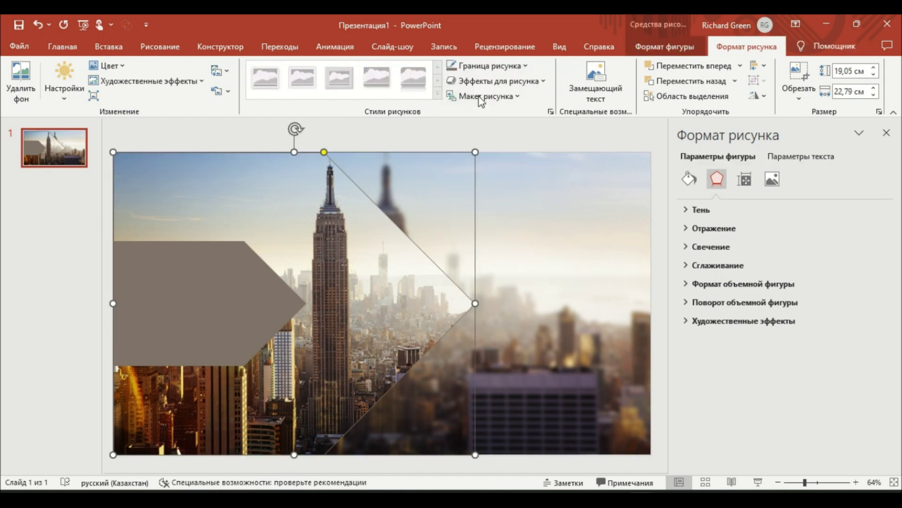
left_click(491, 66)
mouse_move(494, 256)
left_click(614, 346)
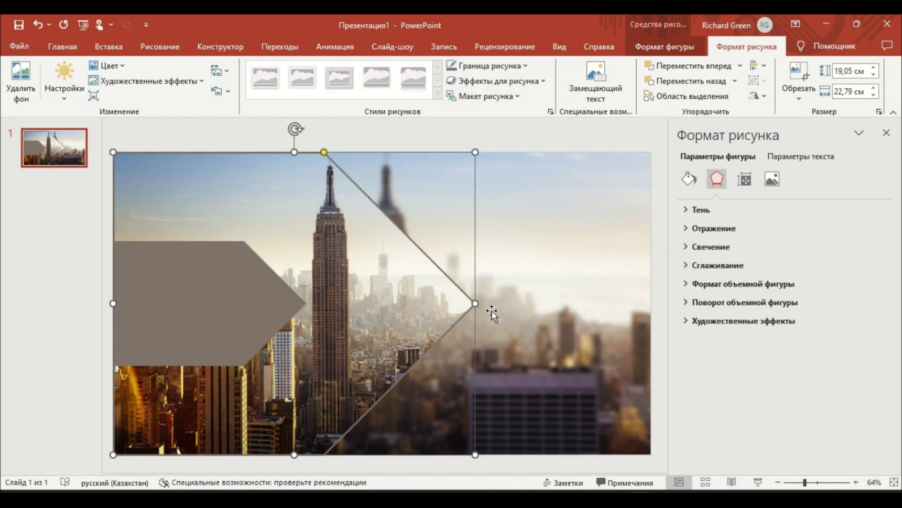
left_click(261, 315)
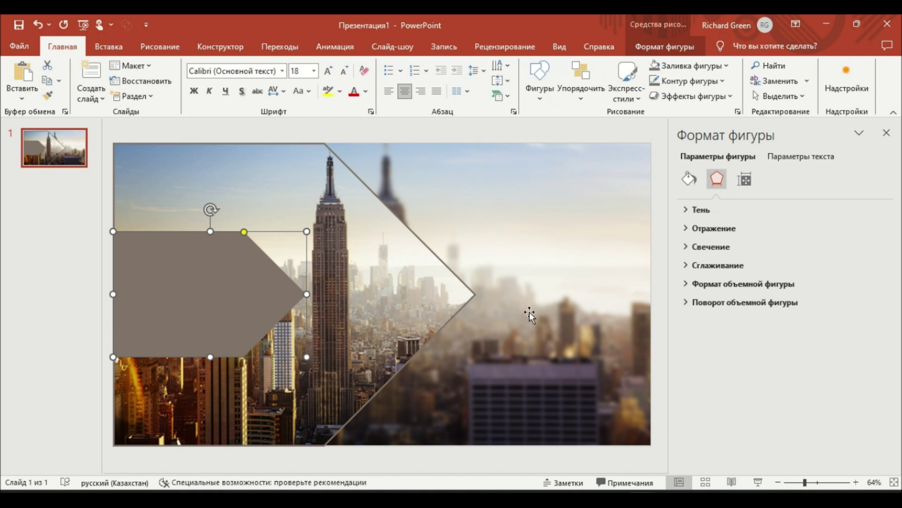
Give the grey arrow an outer shadow preset with size 101%.
left_click(695, 209)
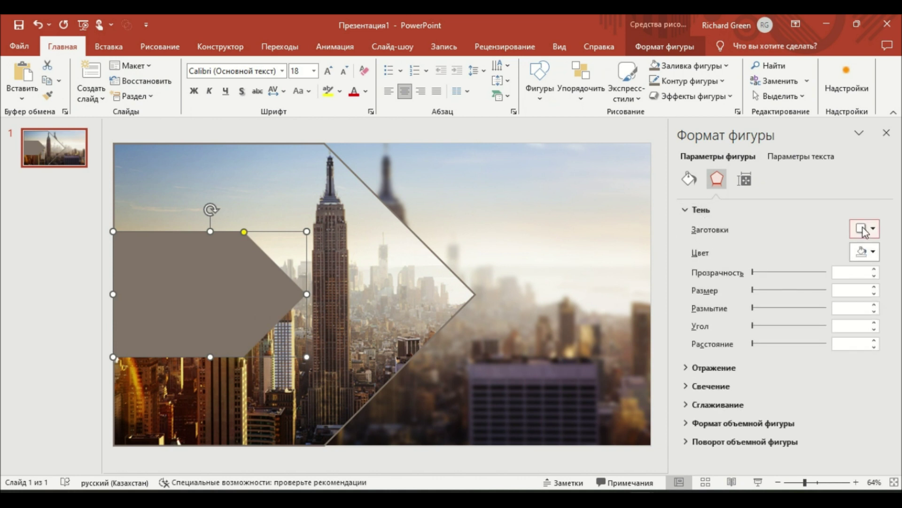
left_click(861, 227)
left_click(805, 329)
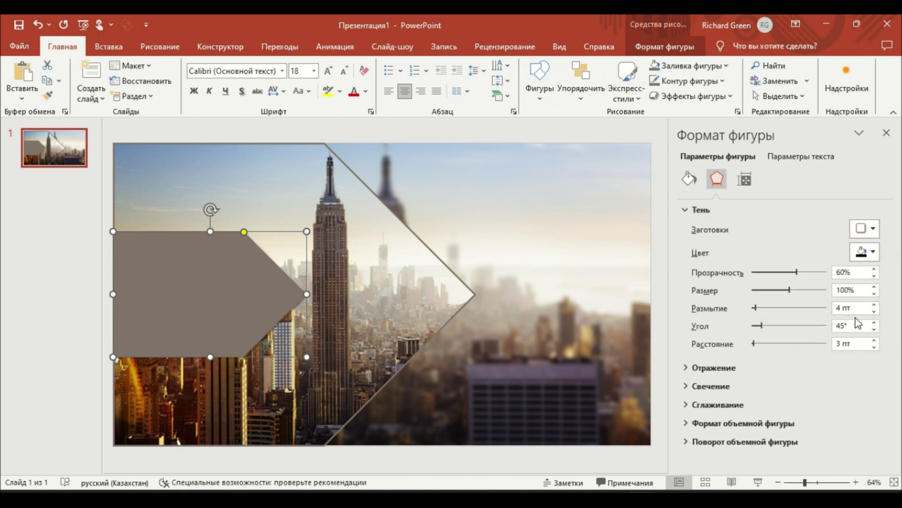
left_click(875, 286)
key("Escape")
Apply an inner shadow preset to the blurred arrow picture.
left_click(388, 276)
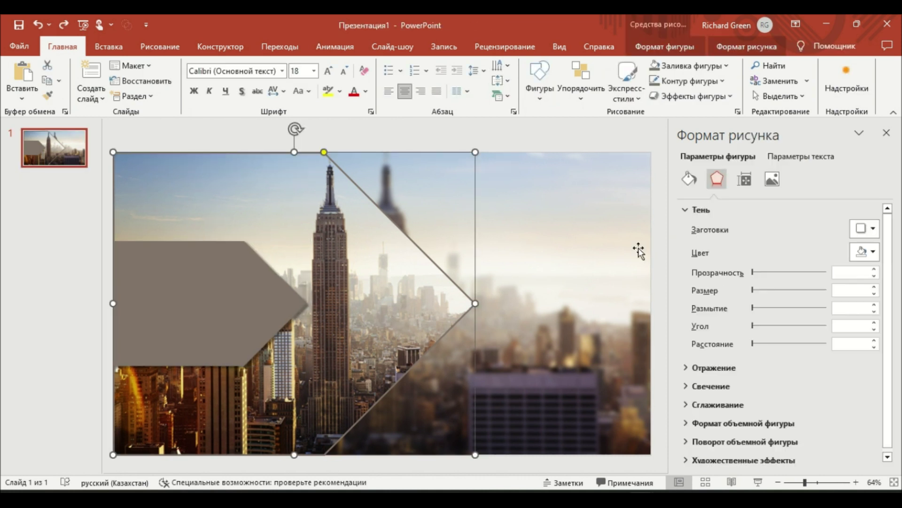
left_click(865, 228)
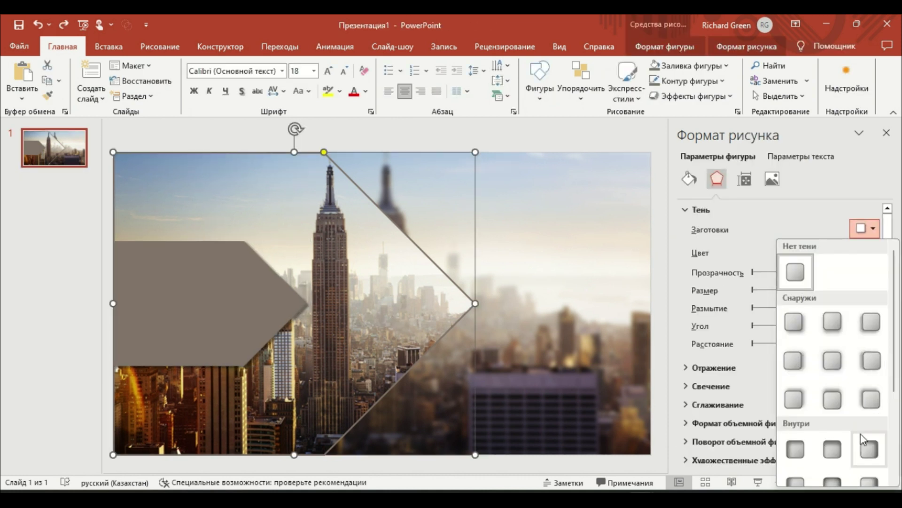
scroll(861, 435, "down", 2)
left_click(870, 411)
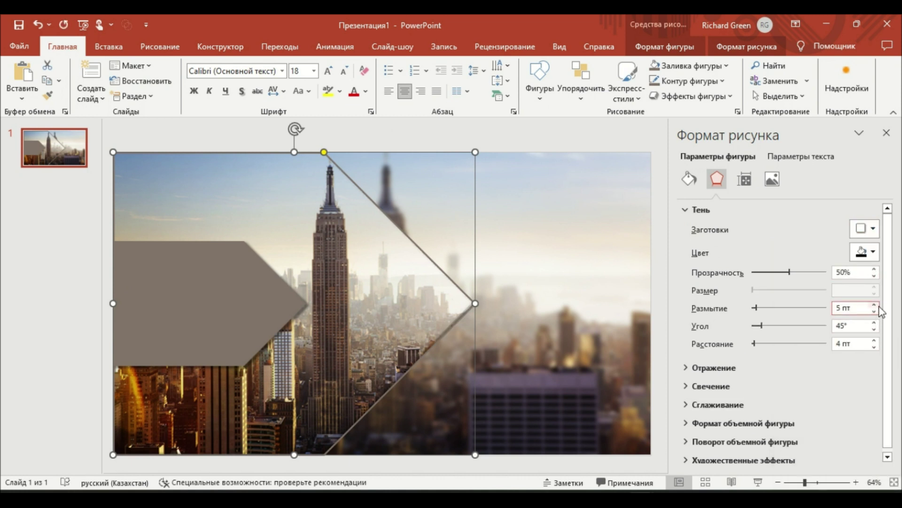
left_click(604, 256)
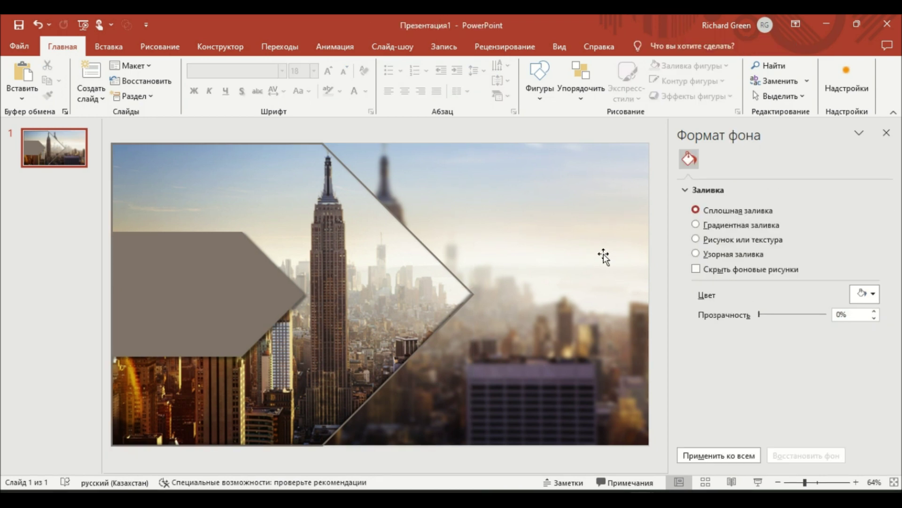
Insert the manhattan image from this device onto the slide again.
left_click(109, 46)
left_click(108, 75)
left_click(114, 126)
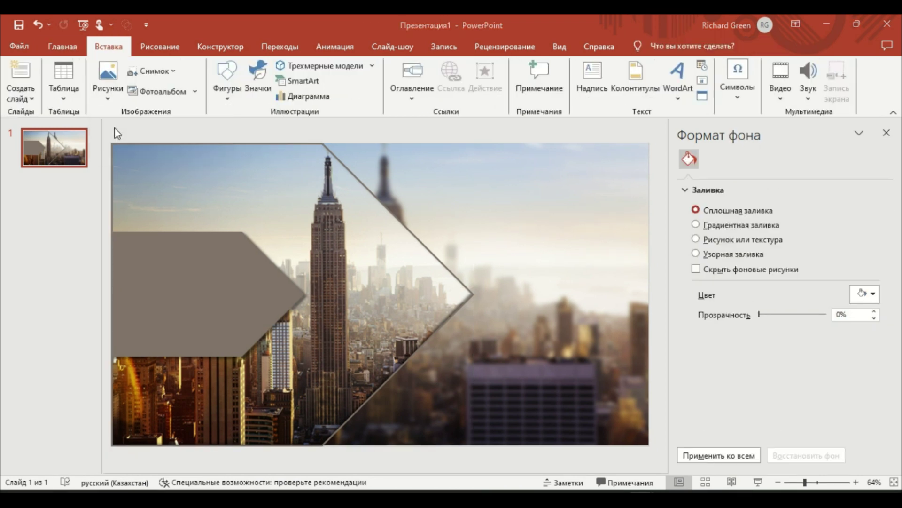
left_click(311, 152)
left_click(333, 309)
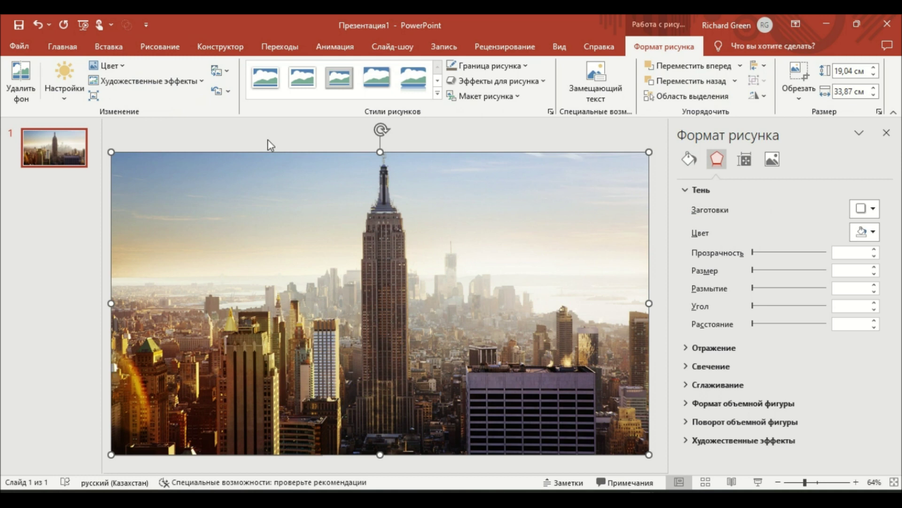
Draw a rectangle and rotate it into a narrow diagonal strip over the top-right corner.
left_click(108, 46)
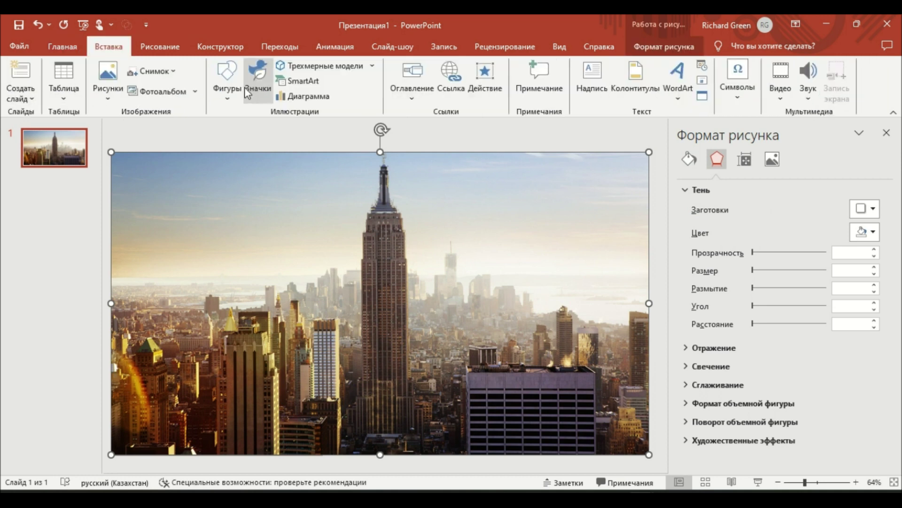
left_click(227, 80)
left_click(224, 191)
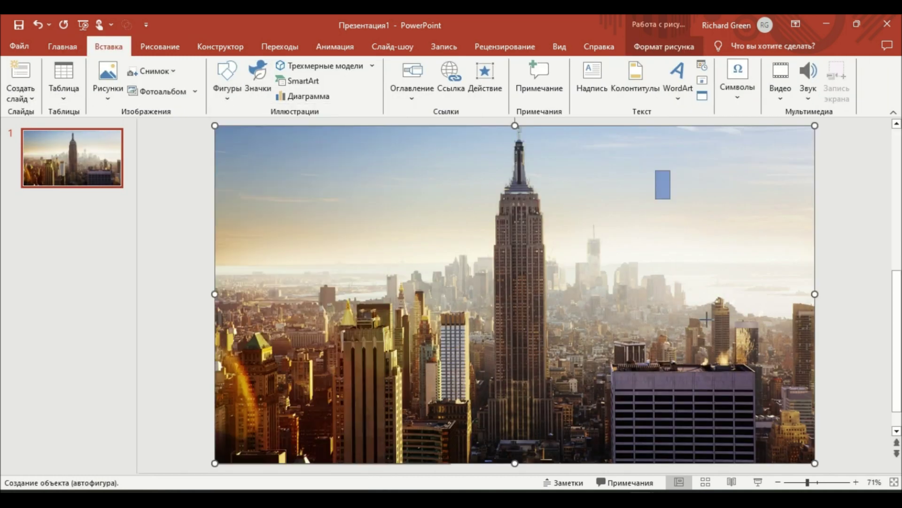
left_click_drag(654, 167, 709, 461)
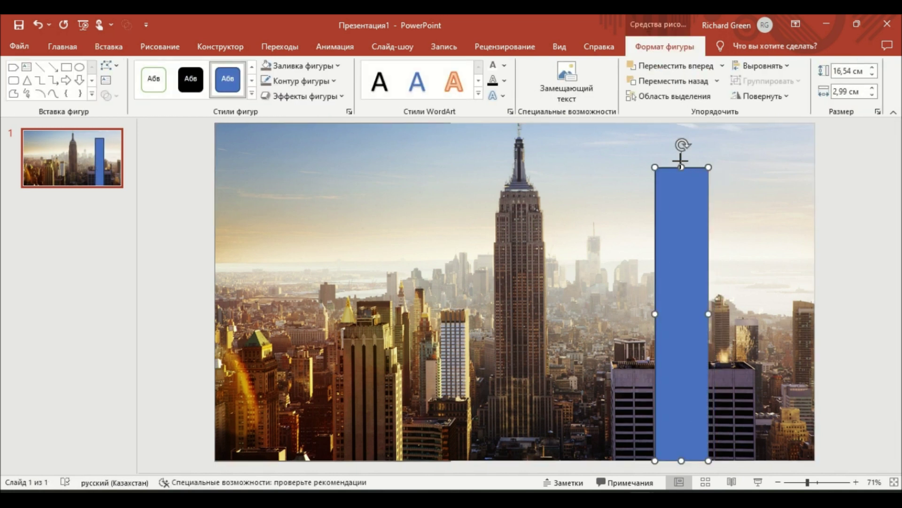
left_click_drag(681, 165, 681, 123)
scroll(695, 298, "down", 2)
left_click_drag(649, 294, 656, 294)
mouse_move(635, 152)
left_mouse_down()
mouse_move(536, 195)
mouse_move(500, 163)
left_mouse_up()
mouse_move(626, 255)
left_mouse_down()
mouse_move(619, 264)
mouse_move(669, 245)
mouse_move(659, 235)
left_mouse_up()
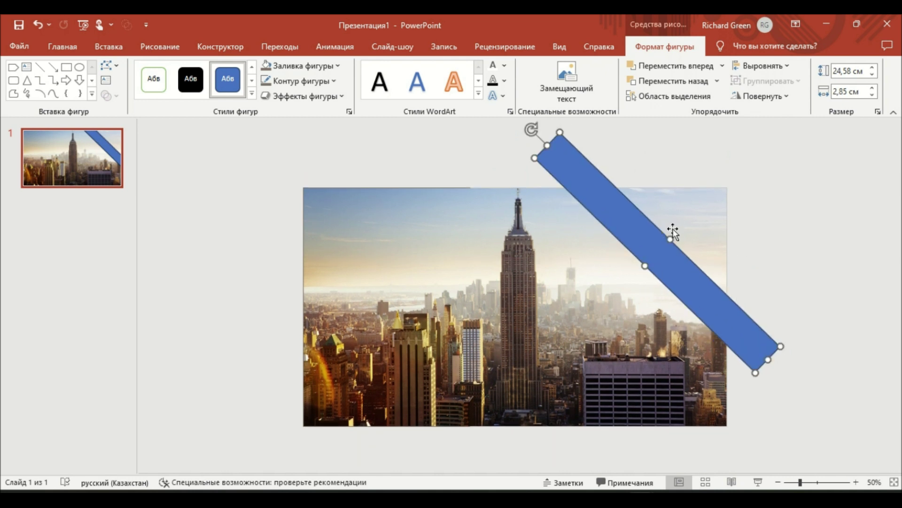
key("Tab")
Intersect the photo with the strip using Merge Shapes, then realign the result.
left_click(638, 230, "shift")
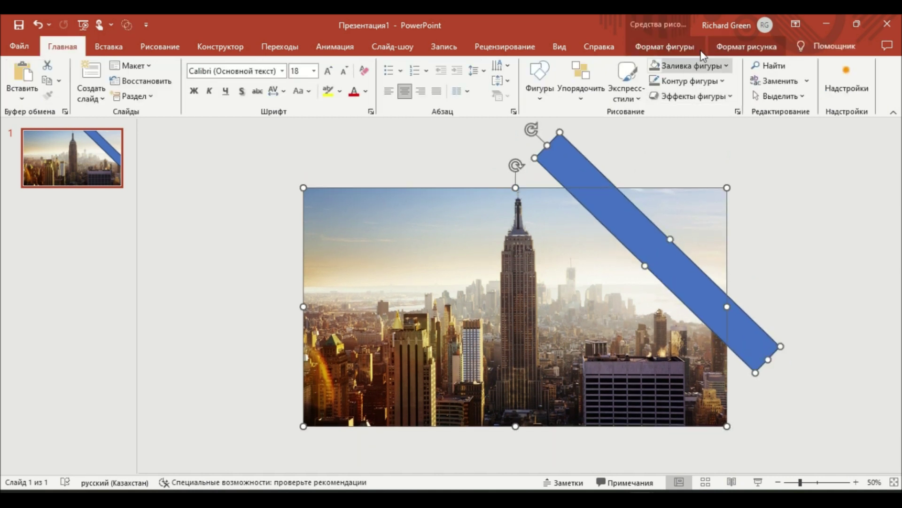
left_click(664, 46)
left_click(116, 96)
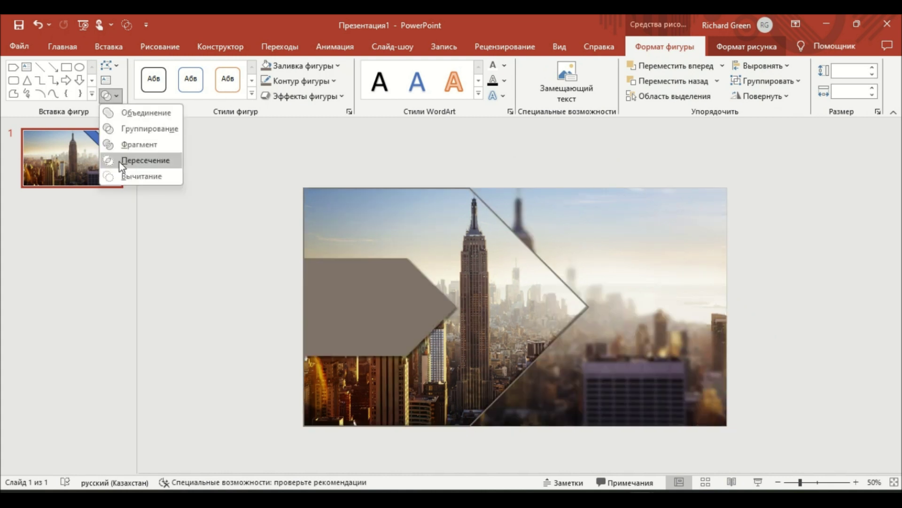
left_click(120, 161)
left_click_drag(654, 246, 656, 252)
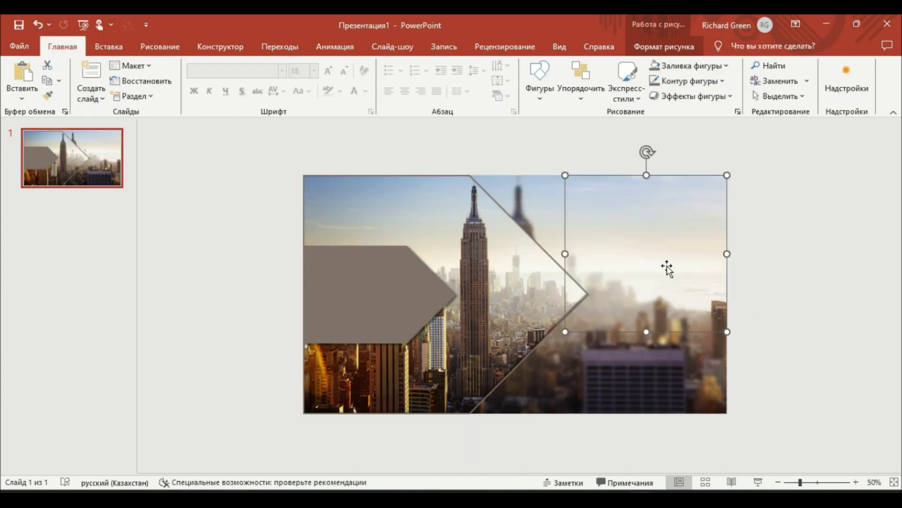
Draw an outline-free rectangle covering the whole slide.
left_click(111, 49)
left_click(227, 75)
left_click(273, 128)
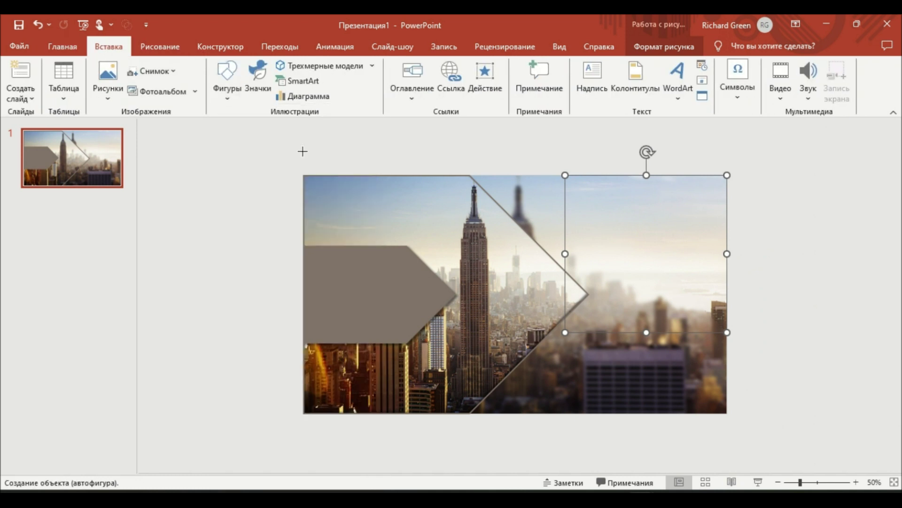
left_click_drag(320, 193, 727, 414)
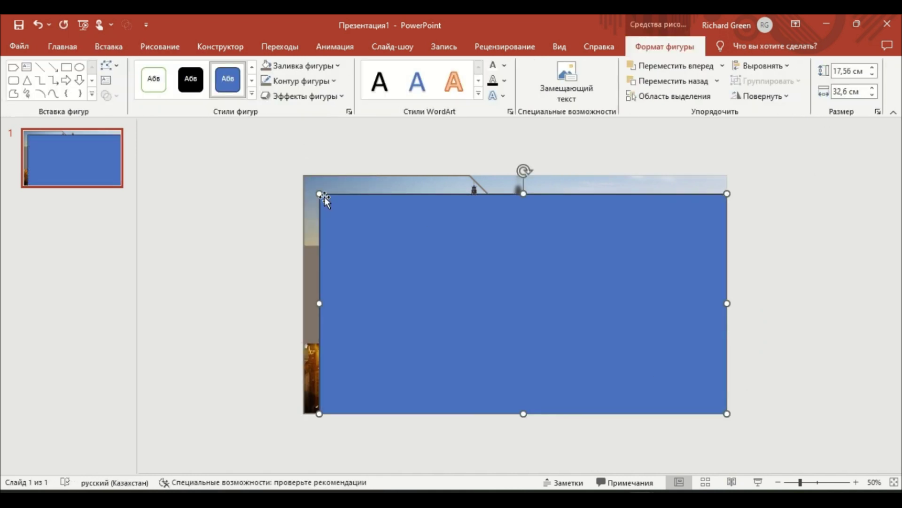
left_click_drag(319, 193, 303, 175)
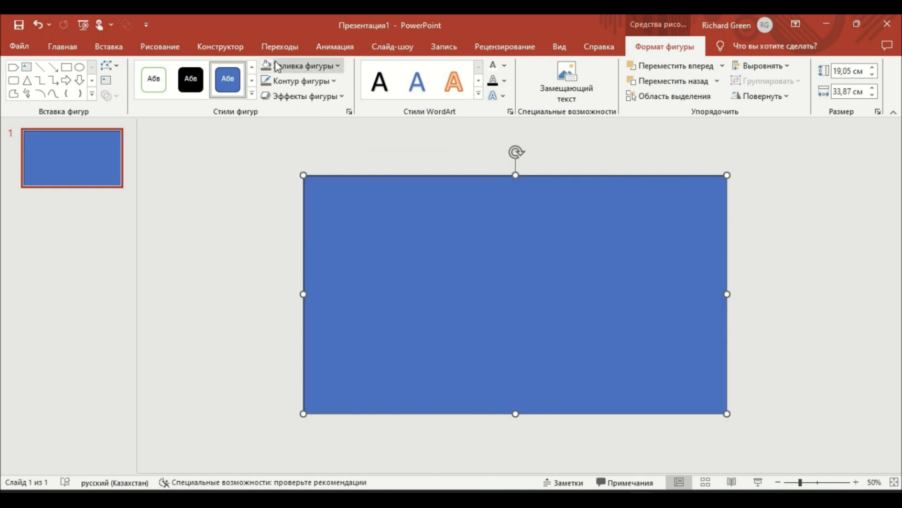
left_click(284, 82)
left_click(300, 220)
Make the rectangle 50% transparent and send it back two layers behind the arrow photo.
right_click(569, 293)
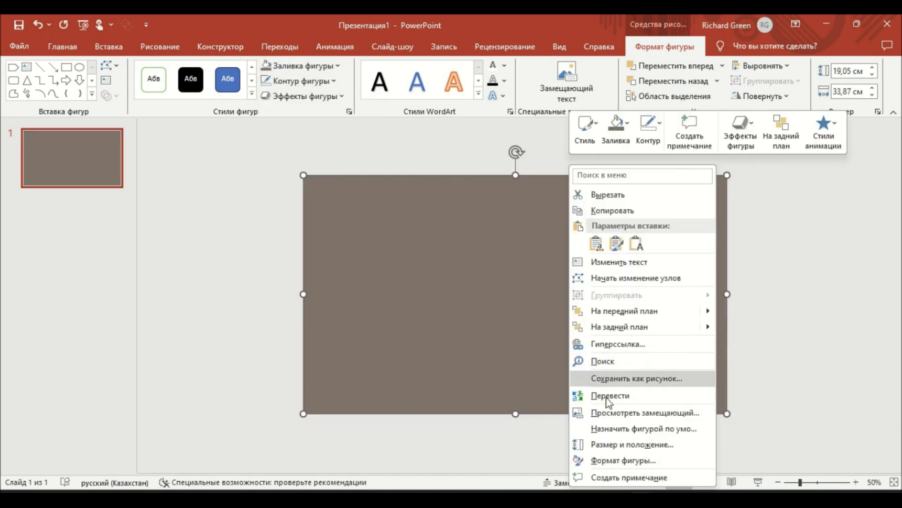
left_click(617, 461)
left_click_drag(760, 347, 782, 351)
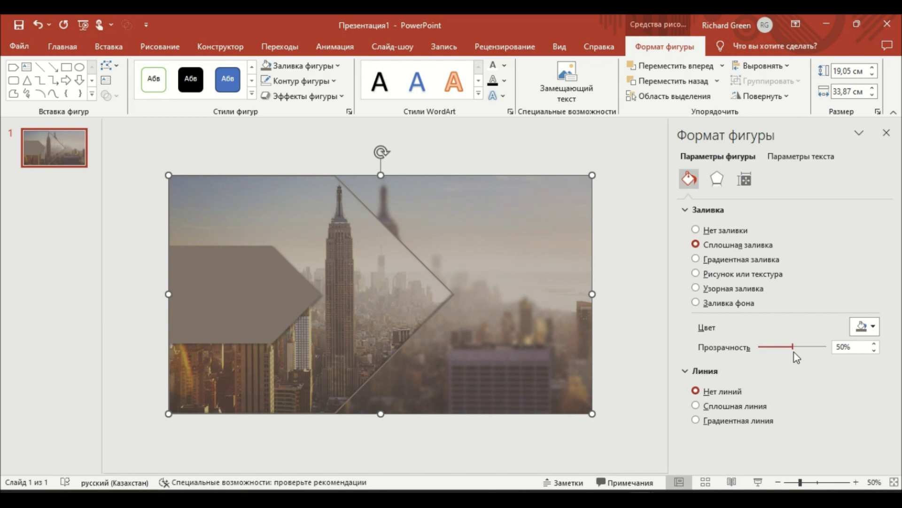
left_click(664, 82)
left_click(664, 82)
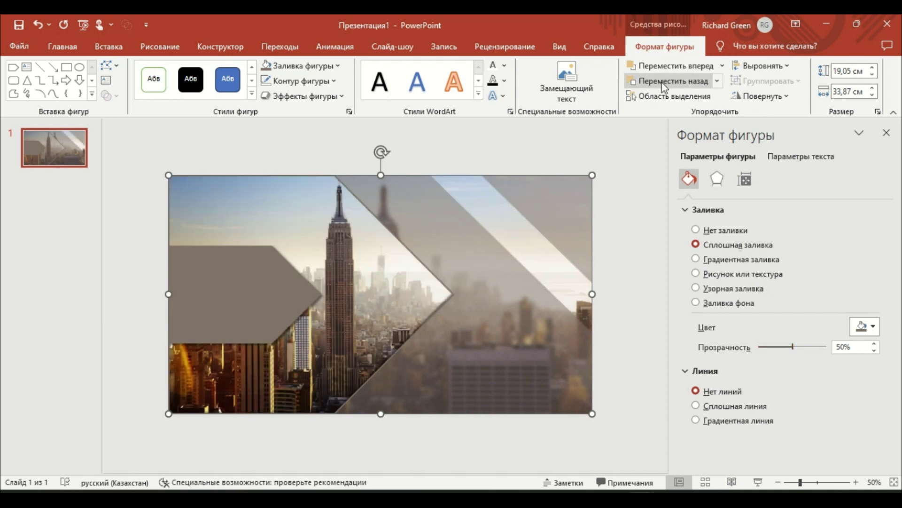
left_click(140, 188)
left_click(552, 251)
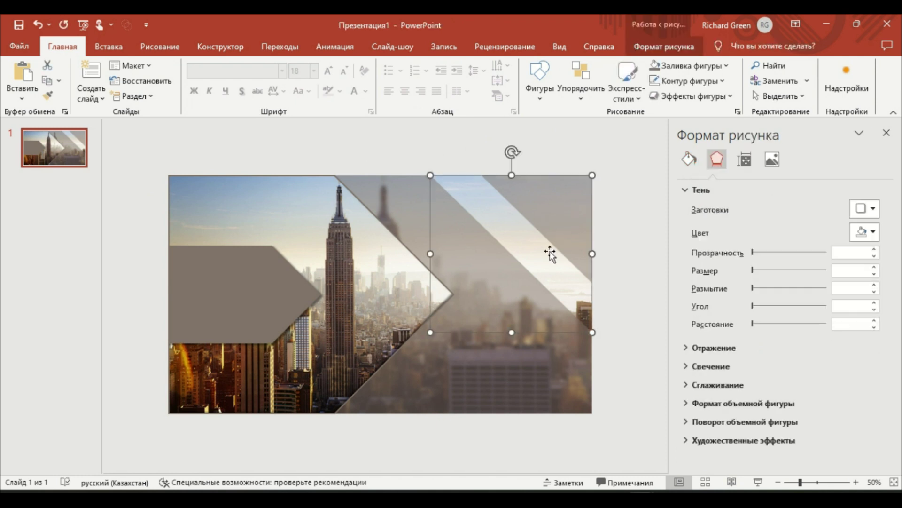
Outline the diagonal photo strip in grey with a heavier weight, then paste the text boxes.
left_click(660, 46)
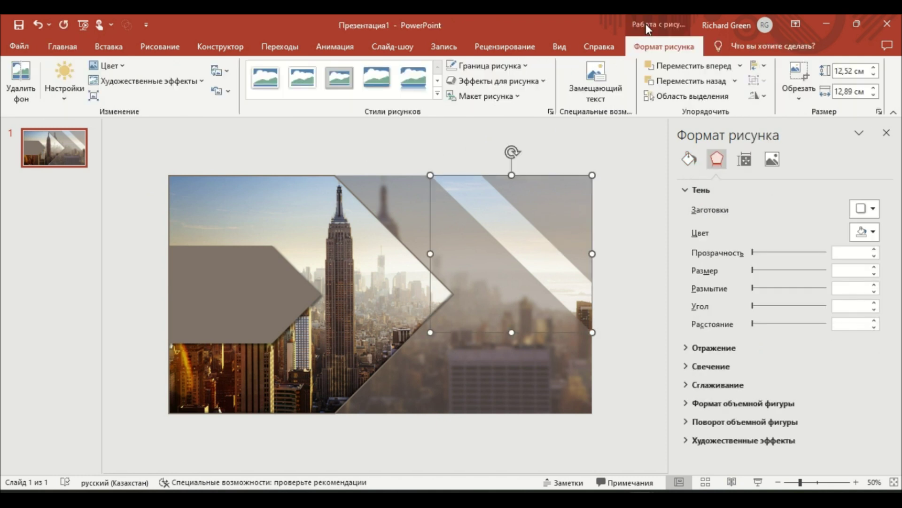
left_click(490, 66)
left_click(452, 195)
left_click(498, 81)
left_click(491, 66)
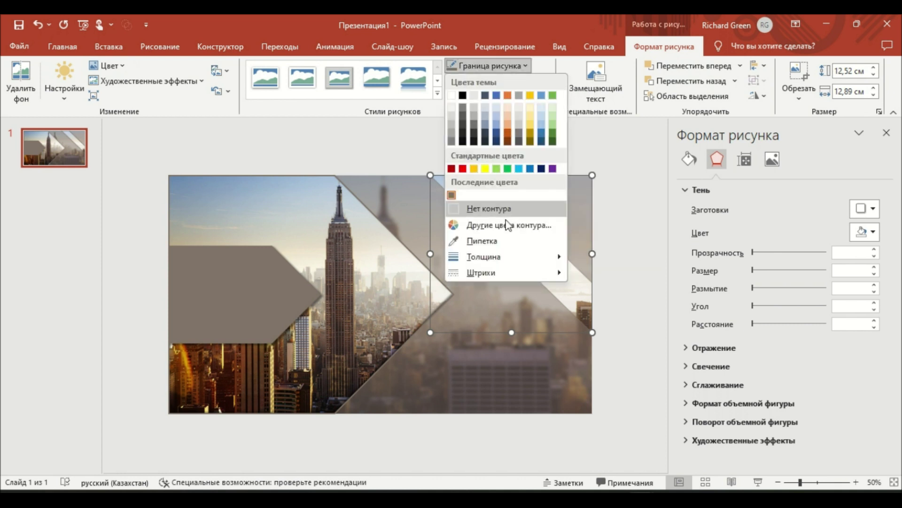
mouse_move(494, 257)
left_click(616, 330)
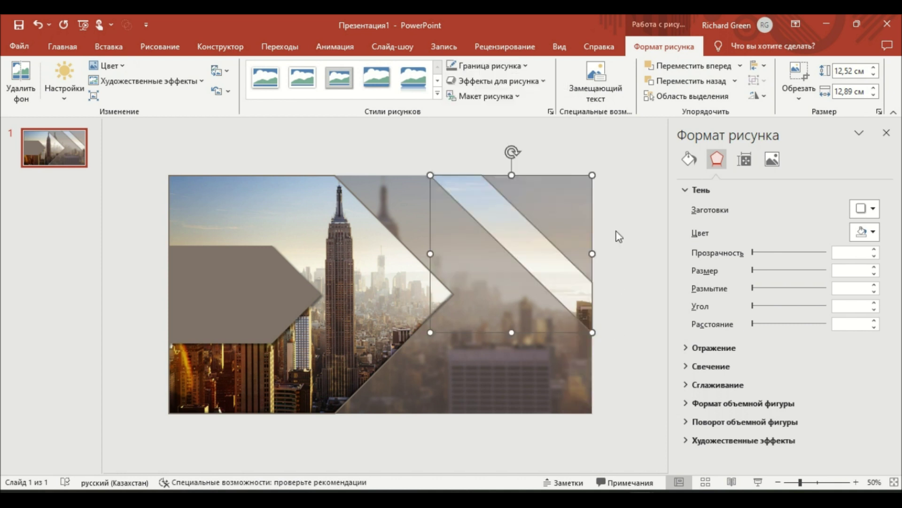
left_click(617, 219)
key("ctrl+v")
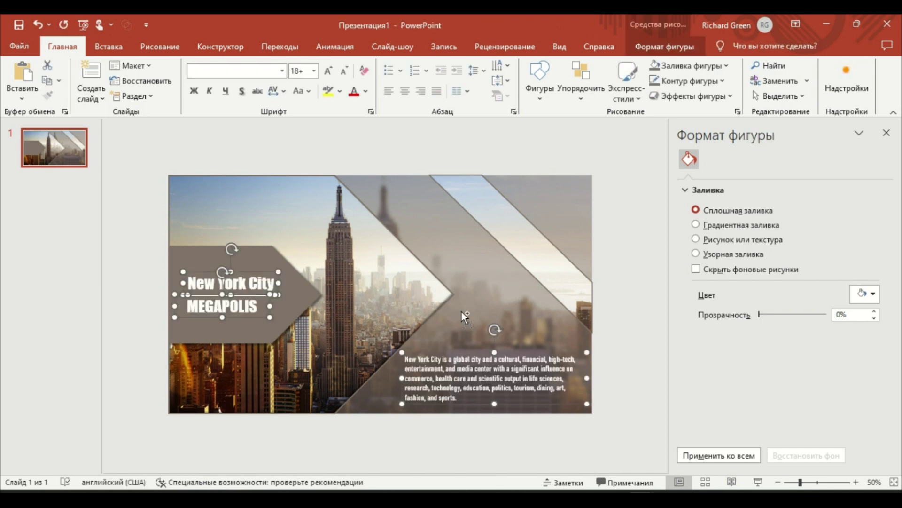
Duplicate slide 1 as slide 2, then select the MEGAPOLIS title text box.
left_click(649, 379)
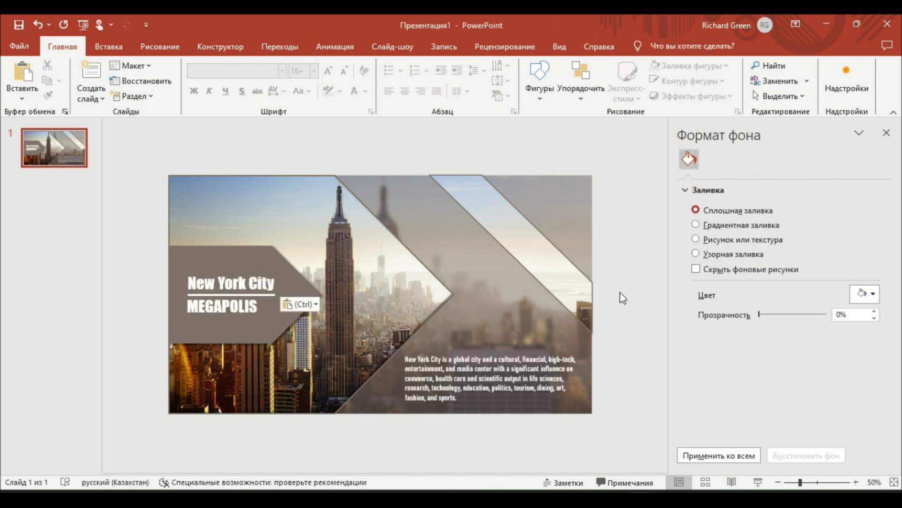
right_click(56, 160)
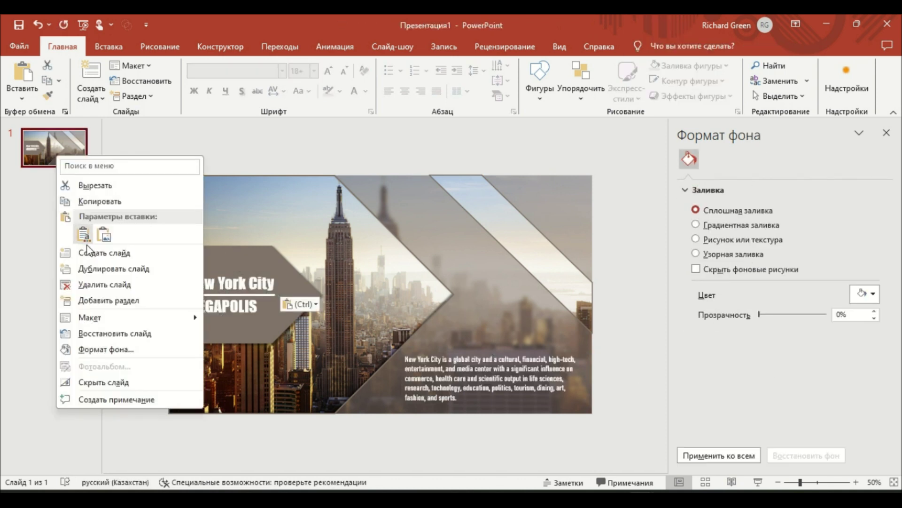
left_click(92, 264)
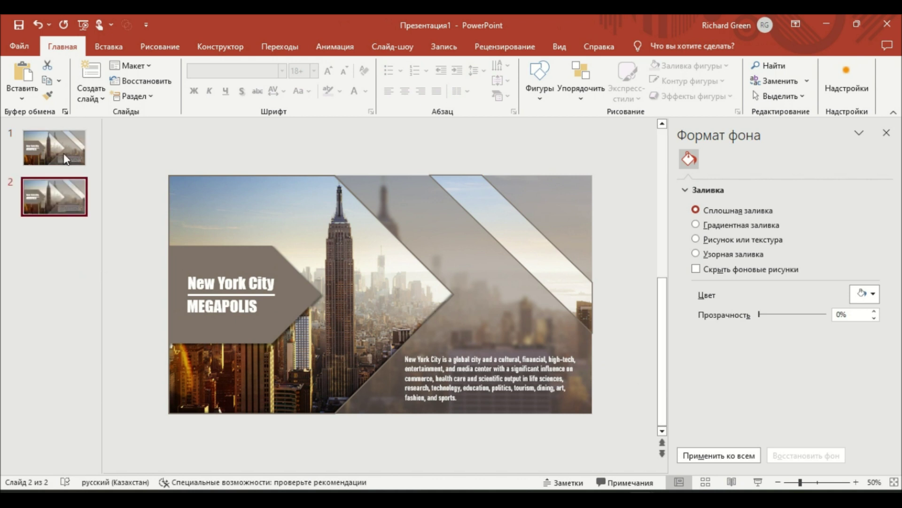
scroll(184, 247, "up", 1)
scroll(245, 294, "up", 2, "ctrl")
left_click(244, 293)
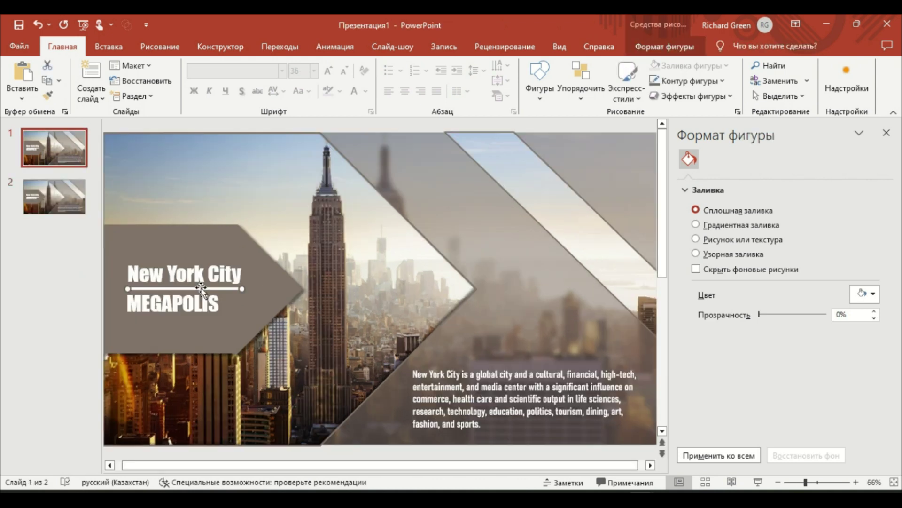
On slide 1, shift the arrow, title, city photo, diagonal strip and description off-slide.
left_click(216, 248, "shift")
scroll(217, 247, "down", 3, "ctrl")
left_click_drag(269, 320, 109, 321)
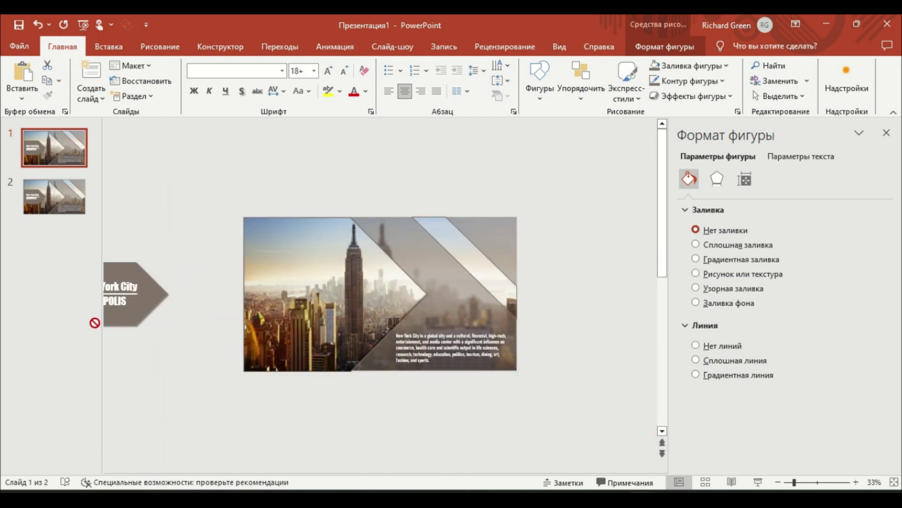
left_click_drag(109, 320, 115, 328)
left_click_drag(437, 303, 247, 302)
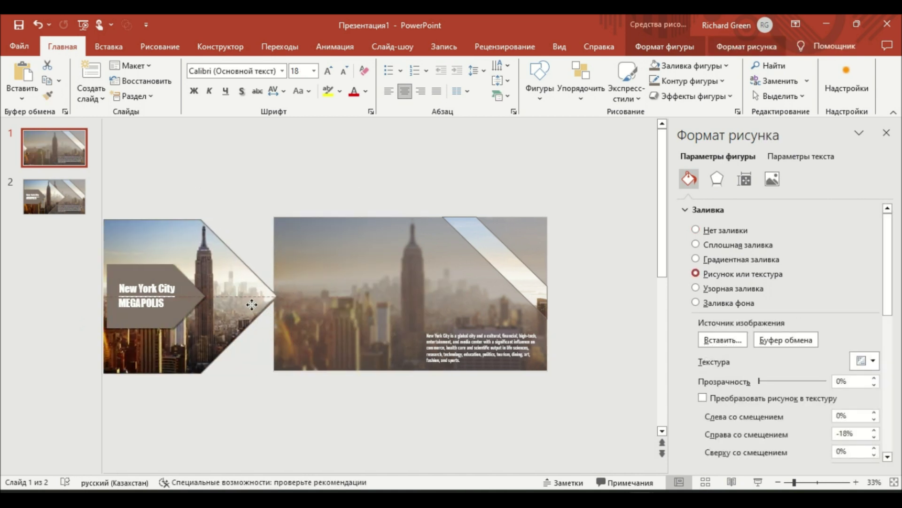
scroll(246, 303, "down", 1)
mouse_move(490, 256)
left_mouse_down()
mouse_move(553, 299)
mouse_move(573, 325)
left_mouse_up()
left_click(489, 324)
left_click_drag(487, 323, 480, 363)
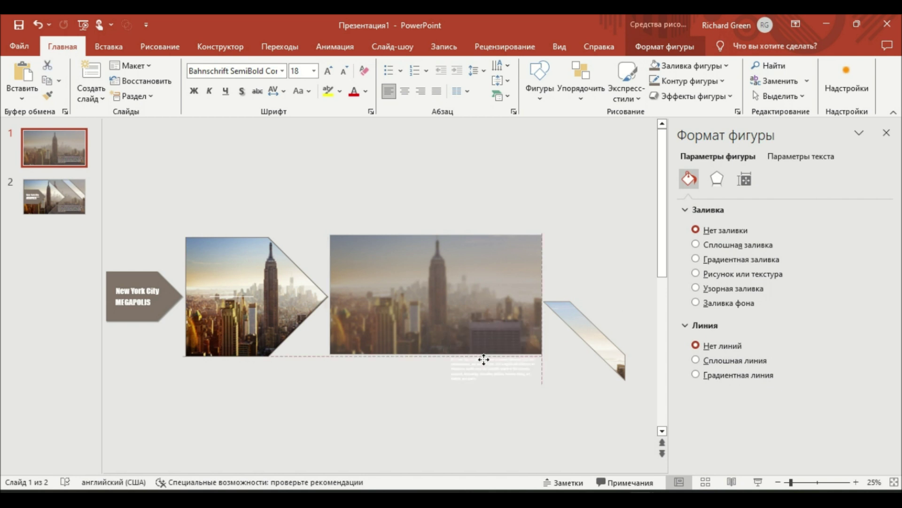
Give both slides a 1.25-second Morph transition and preview it in Slide Show.
left_click(59, 199)
key("ctrl+a")
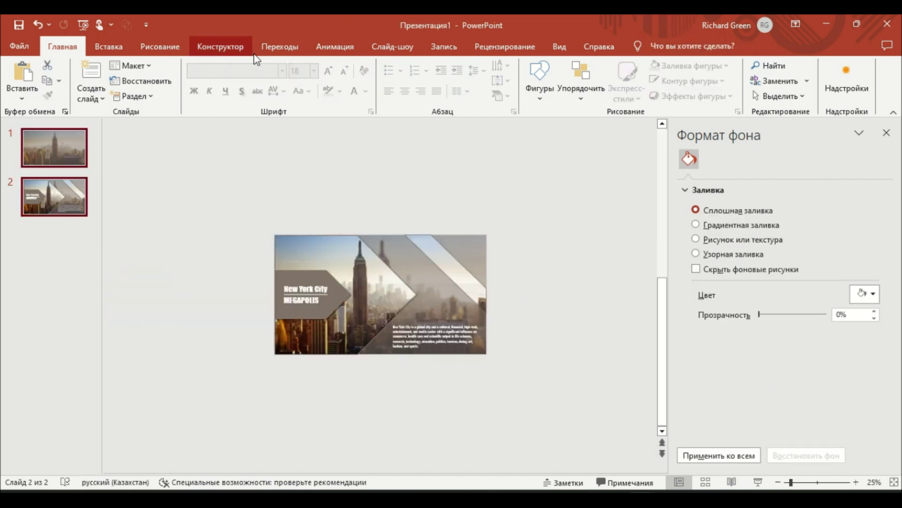
left_click(280, 47)
left_click(141, 82)
left_click(778, 85)
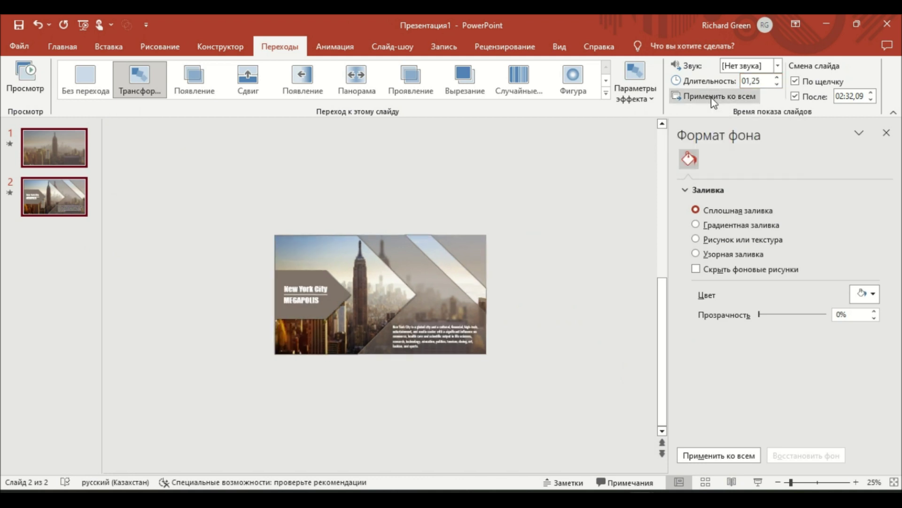
left_click(83, 25)
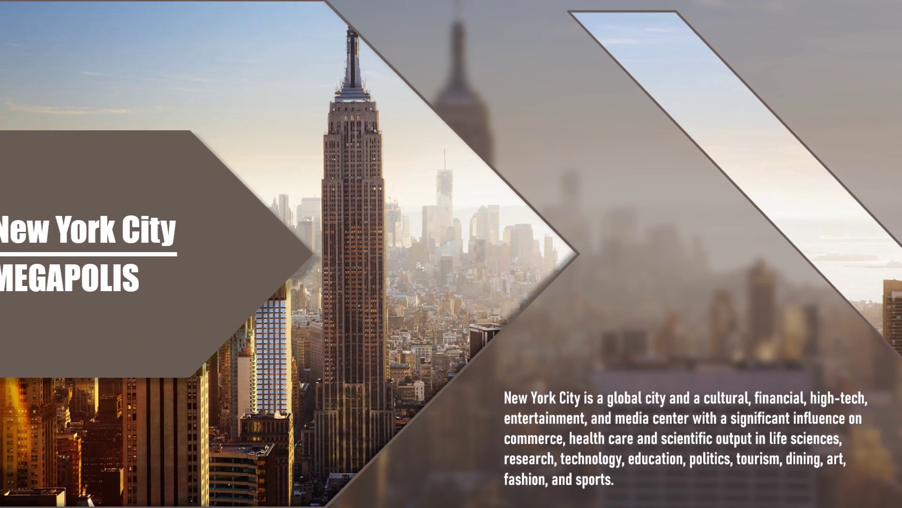